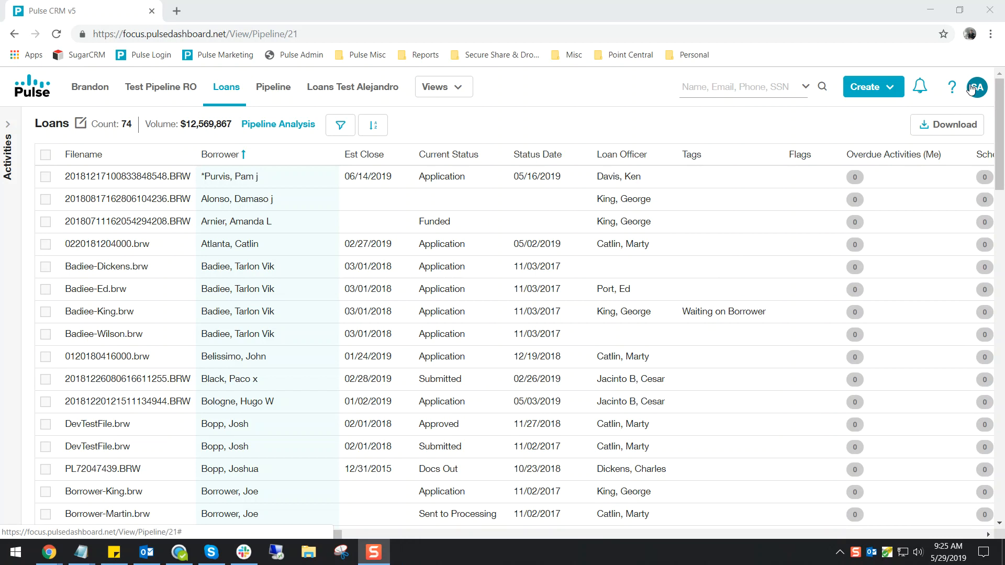
Open the company's rule list in the settings.
left_click(972, 89)
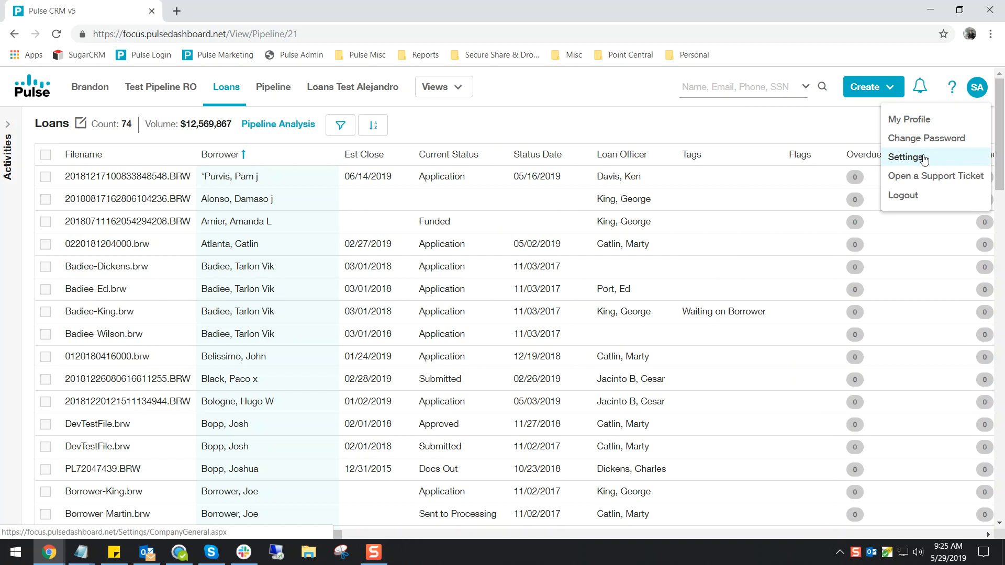
left_click(923, 159)
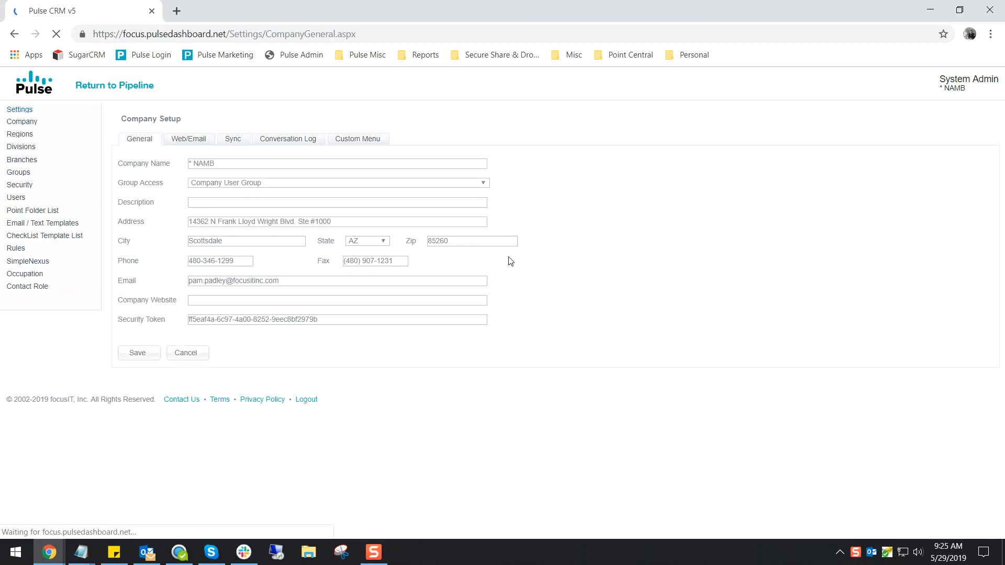
left_click(34, 254)
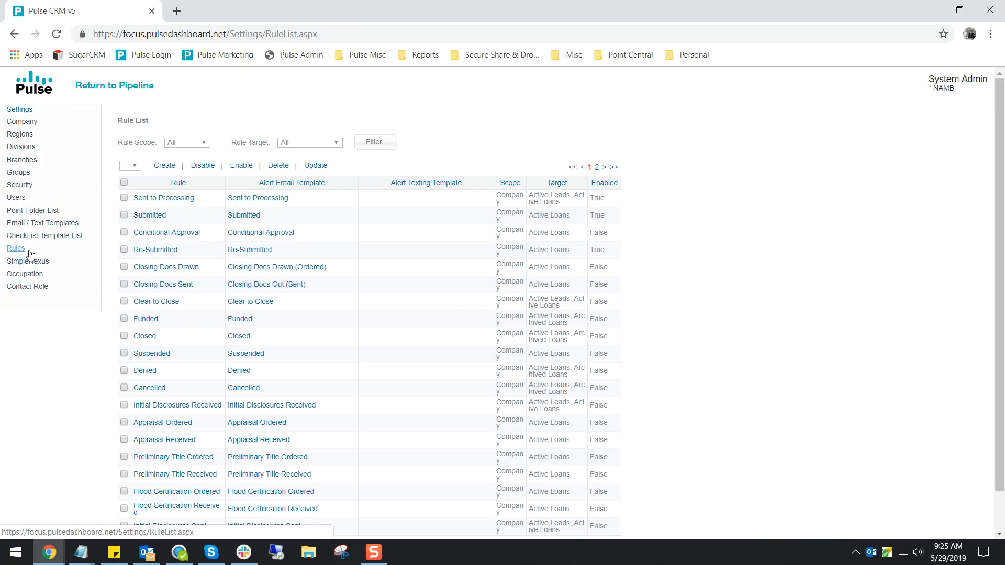
Create a new rule and name it "Demo Rule".
left_click(165, 166)
left_click(472, 101)
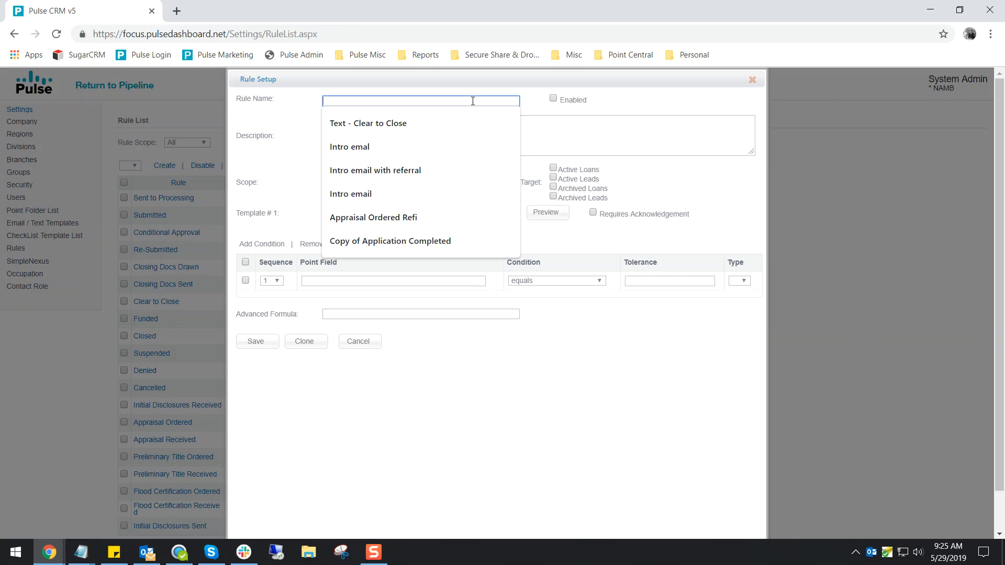
type("Demo Rule")
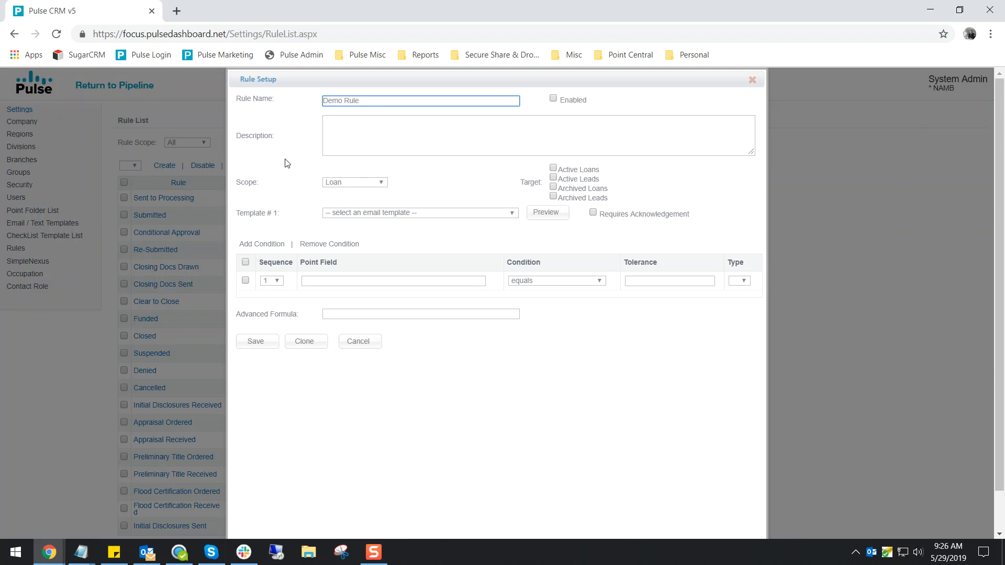
Set the new rule's scope to Company.
left_click(365, 184)
left_click(349, 202)
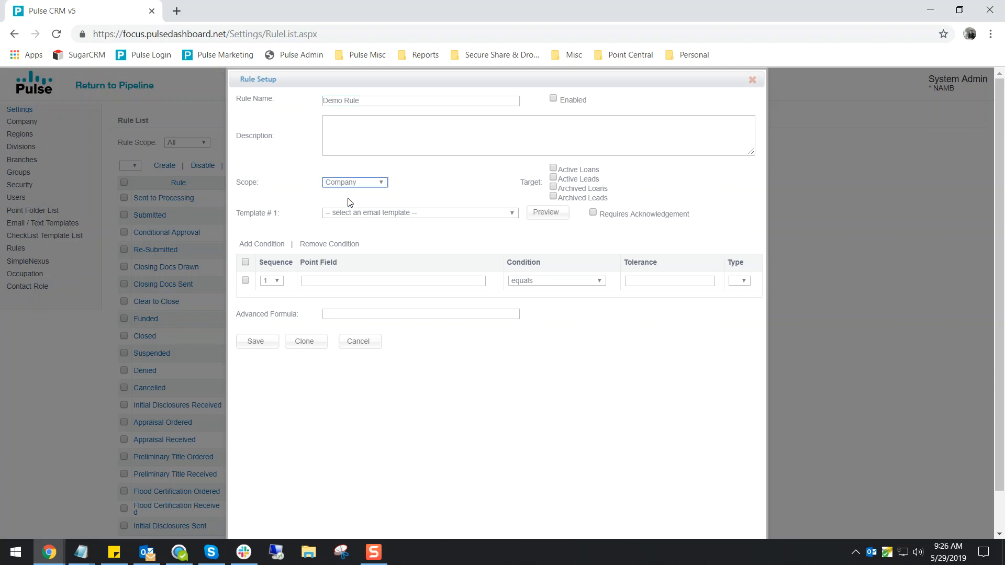
left_click(443, 198)
left_click(363, 185)
left_click(351, 202)
Assign the "Sent to Processing" email template to the rule.
left_click(421, 213)
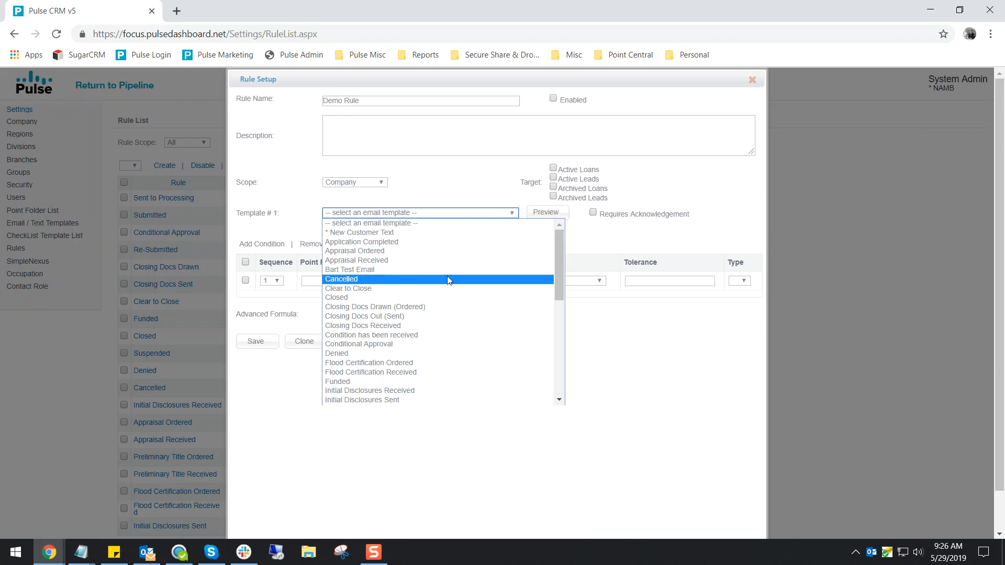
scroll(432, 283, "down", 5)
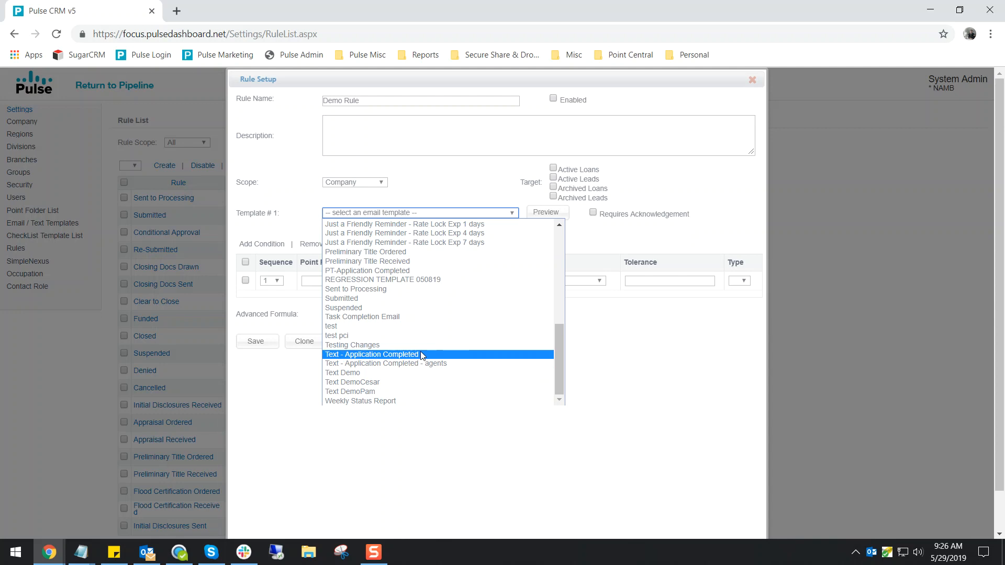
left_click(367, 291)
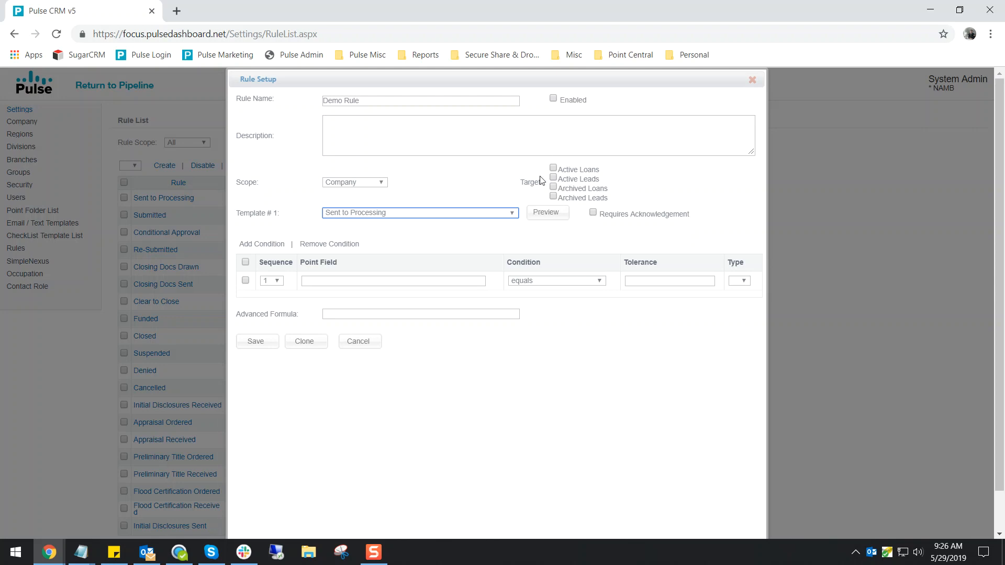
left_click(596, 231)
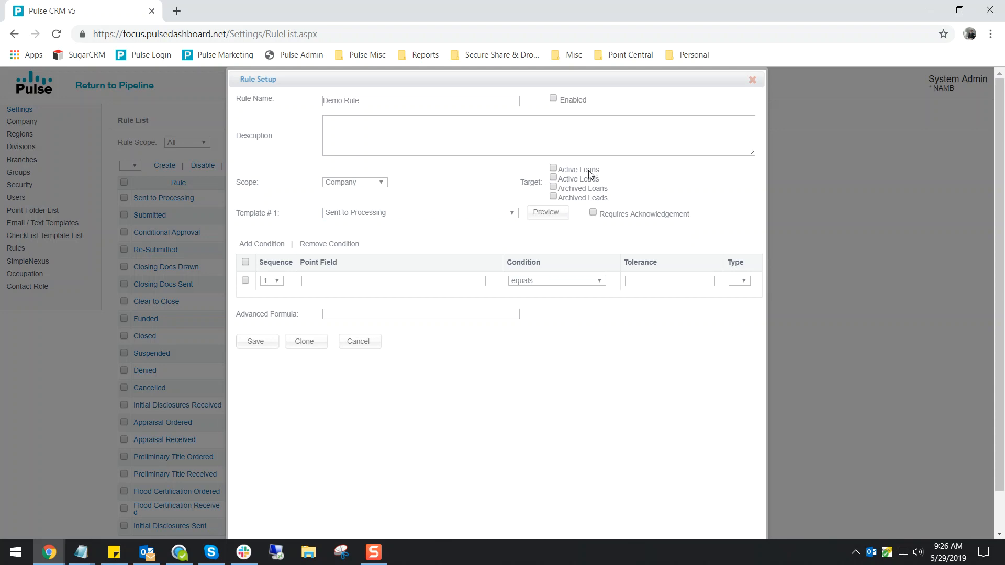
Target the rule at Active Loans and Active Leads, leaving it disabled.
left_click(553, 168)
left_click(553, 179)
left_click(553, 99)
left_click(564, 104)
Change the rule's scope to Loan.
left_click(359, 182)
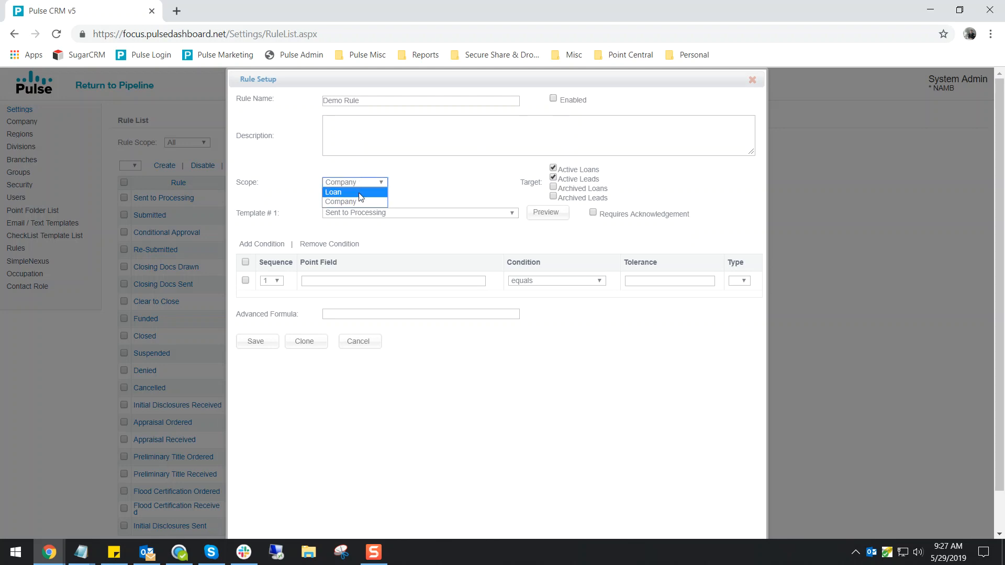
left_click(360, 193)
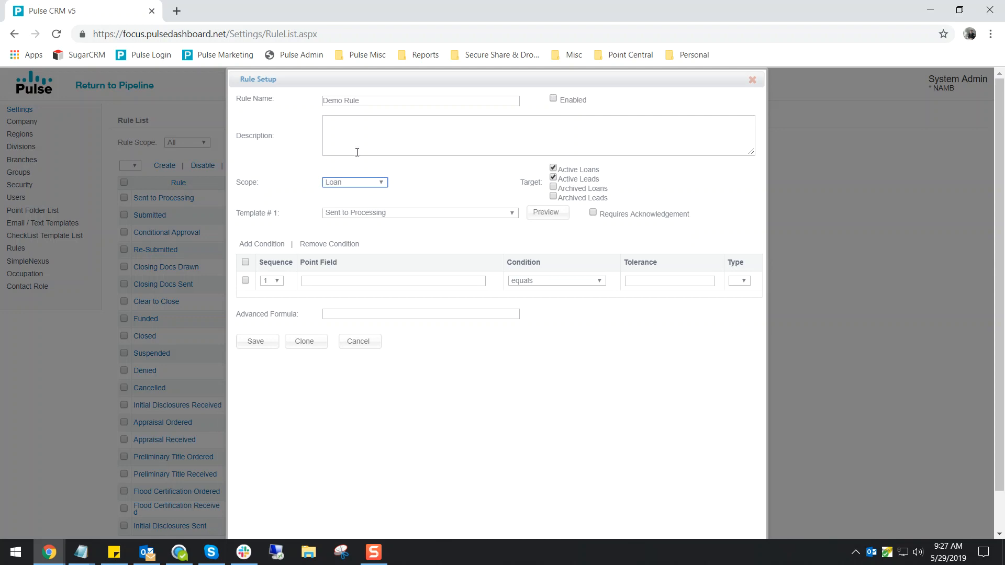
left_click(333, 202)
left_click(359, 185)
left_click(346, 202)
left_click(369, 183)
left_click(346, 192)
Set the first condition's Point field to "Sent to Processing Status Date (4995)".
left_click(351, 281)
type("S")
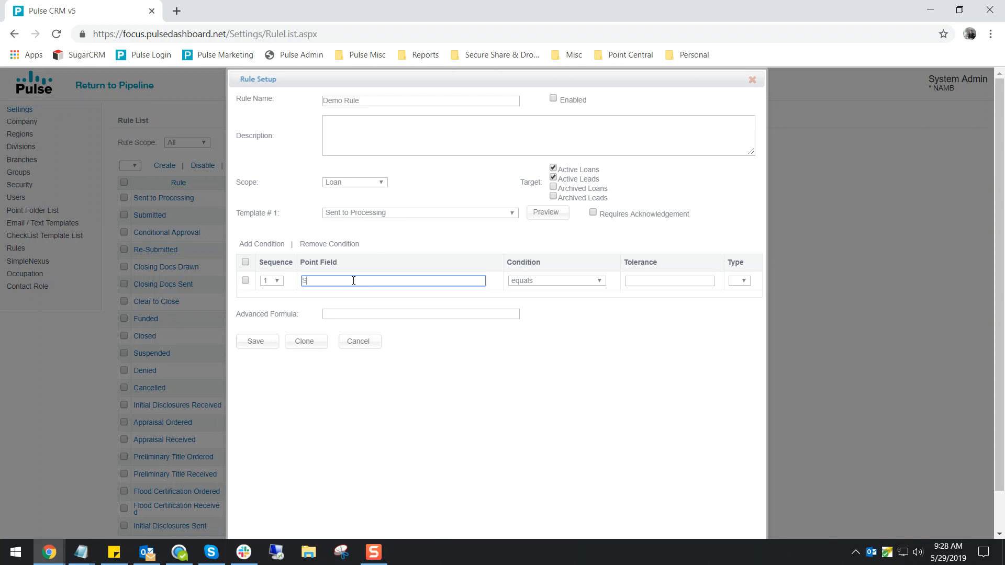
type("ent to processing Status Date (4995")
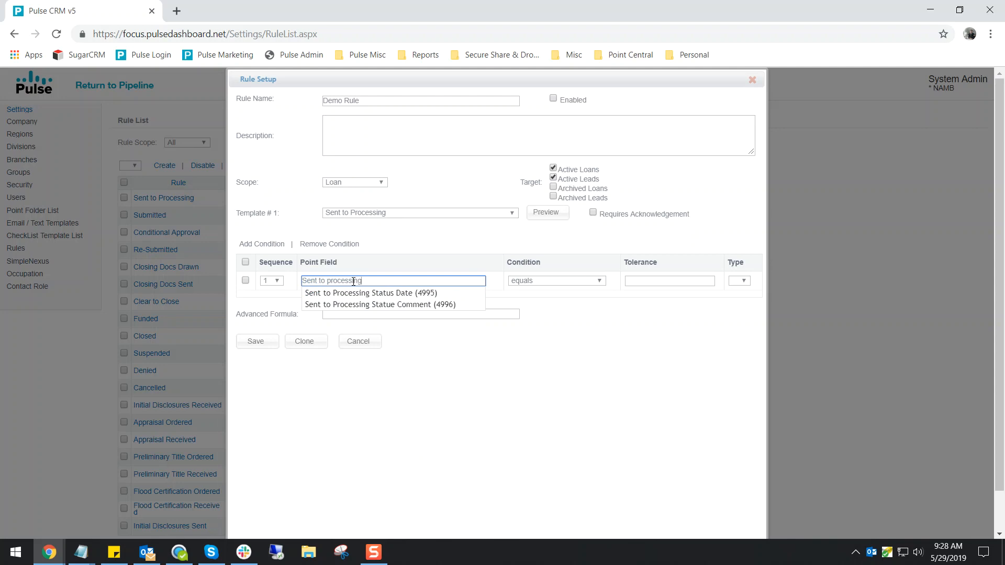
left_click(390, 296)
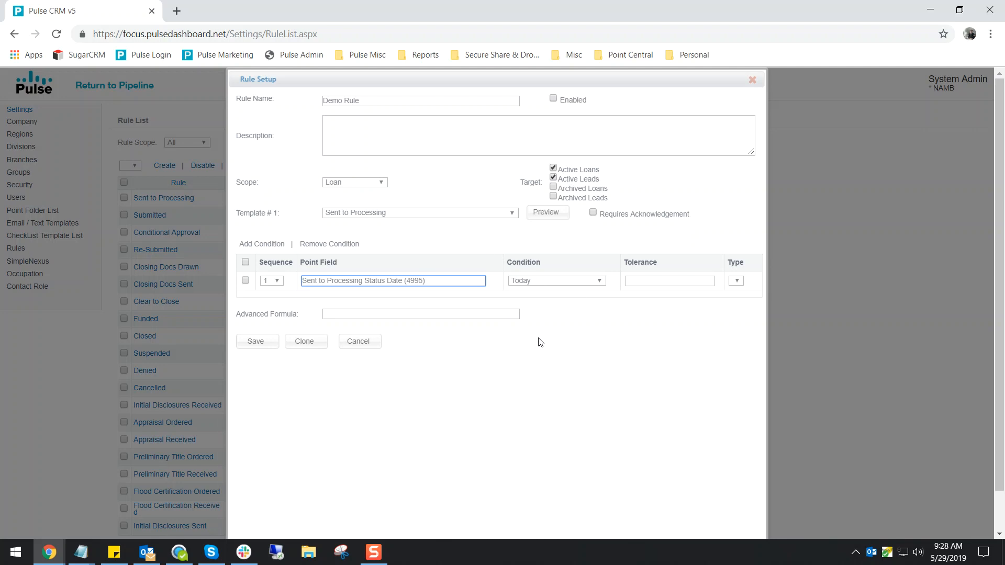
Set the status date condition to Today Difference with a tolerance of -10 days.
left_click(580, 282)
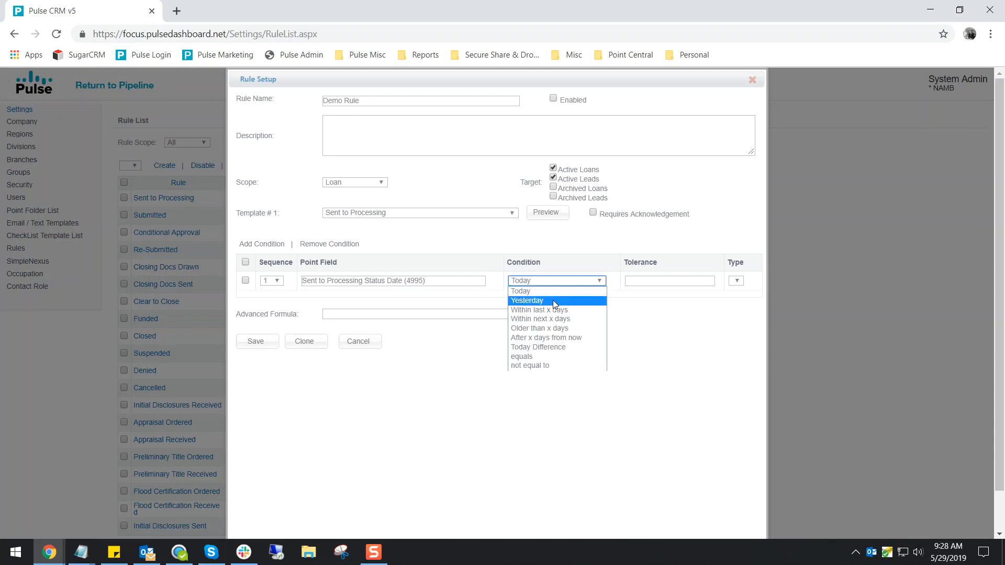
left_click(522, 348)
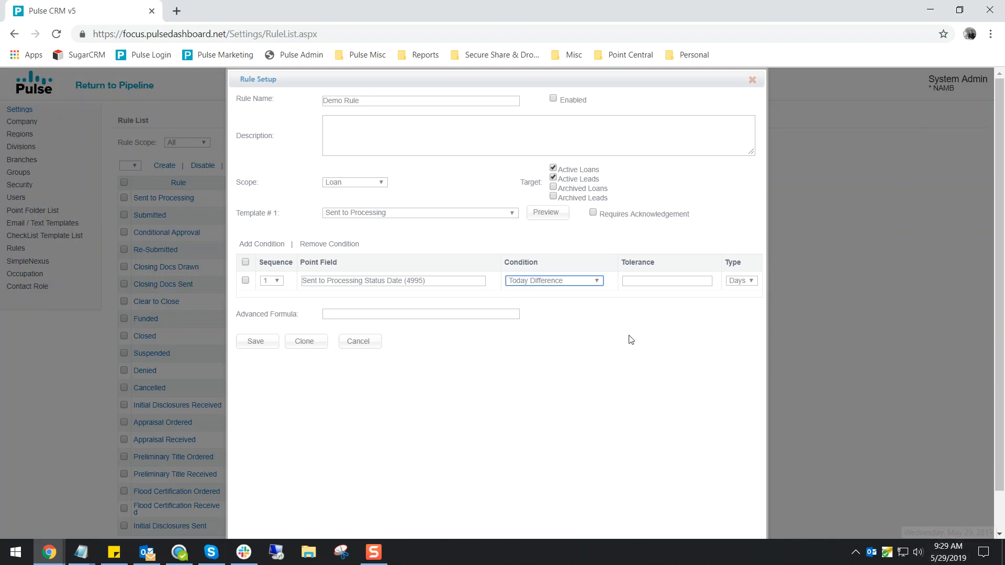
left_click(647, 281)
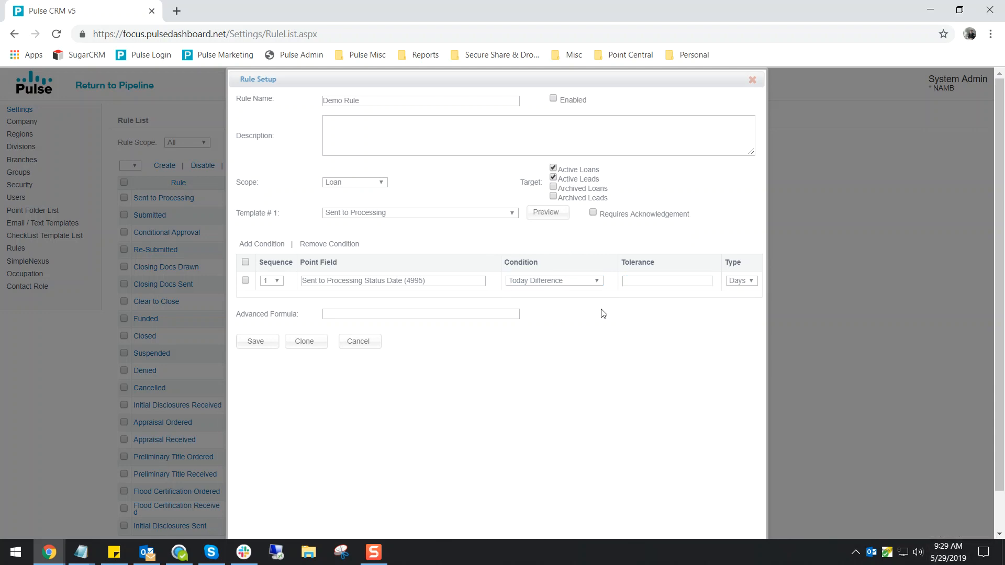
left_click(656, 279)
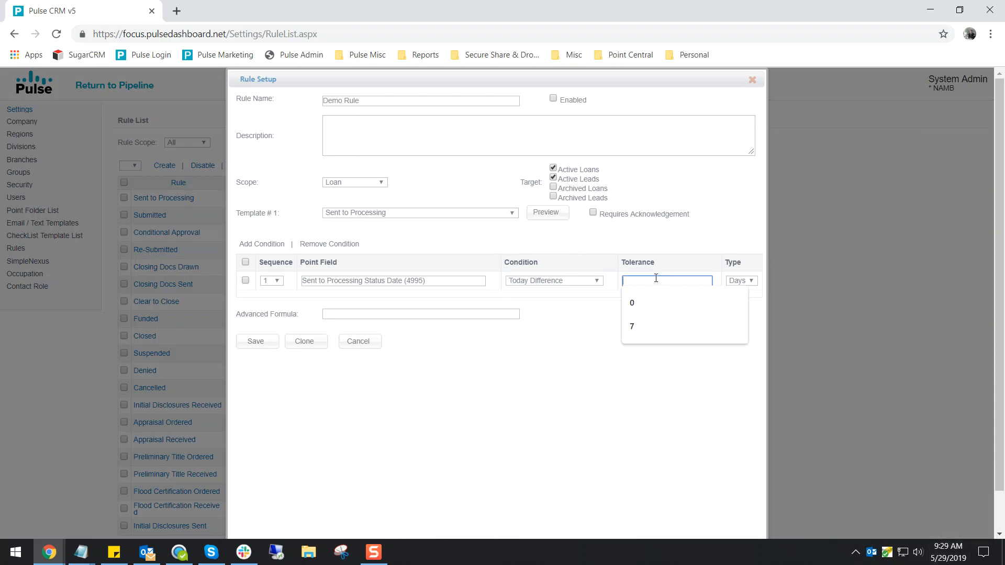
type("-10")
left_click(644, 292)
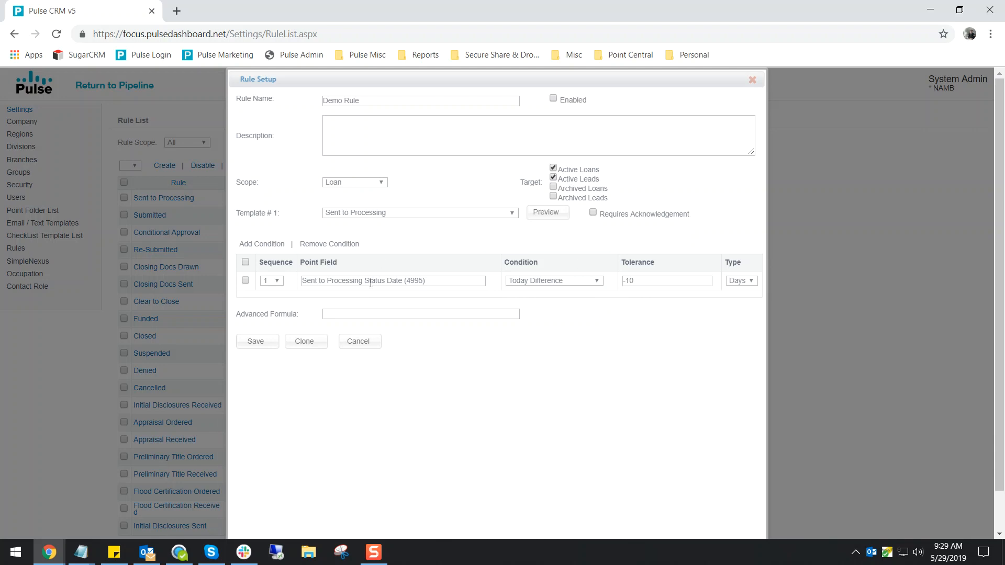
Try the Yesterday condition for the status date, and set the condition to Today.
mouse_move(949, 561)
left_click(581, 285)
left_click(575, 300)
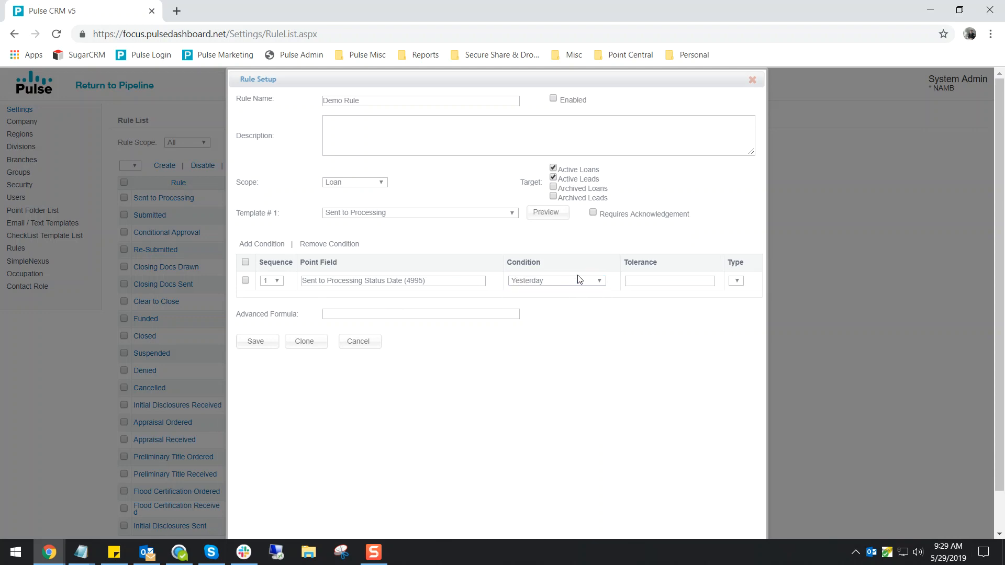
left_click(567, 287)
left_click(554, 292)
Enter 1 as the advanced formula, save the rule and close its setup.
left_click(336, 315)
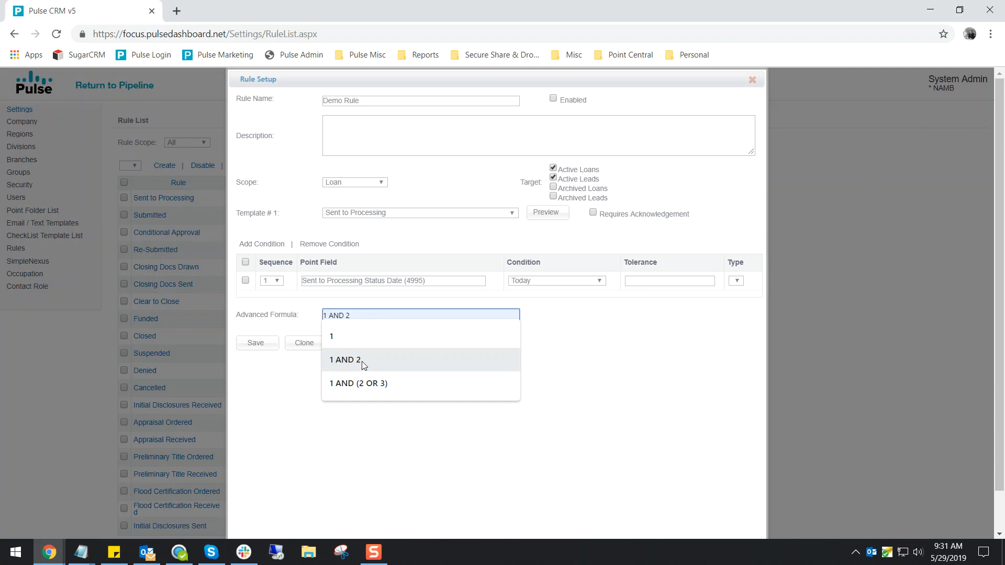
key("BackSpace")
key("BackSpace")
key("BackSpace")
key("BackSpace")
key("BackSpace")
key("BackSpace")
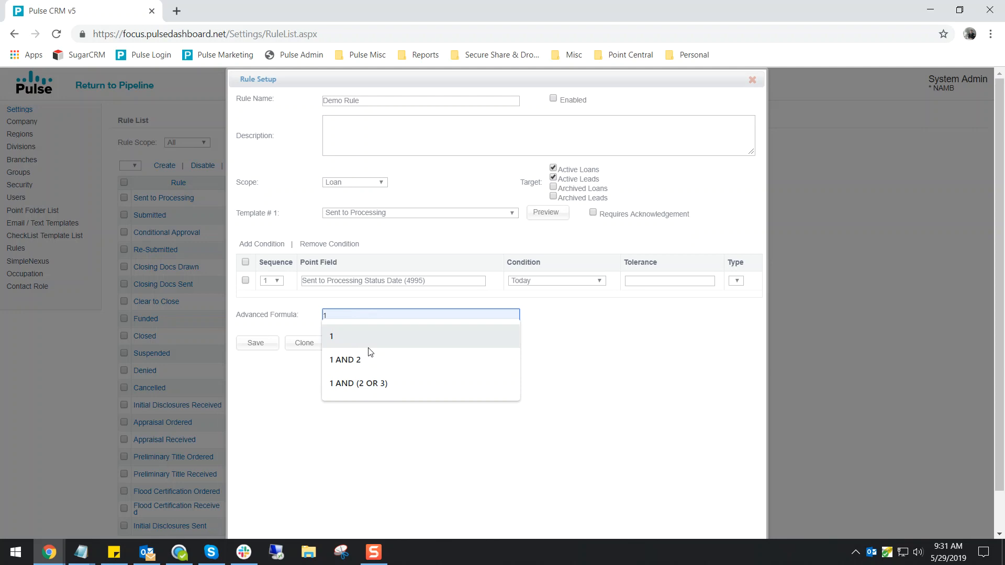
left_click(522, 392)
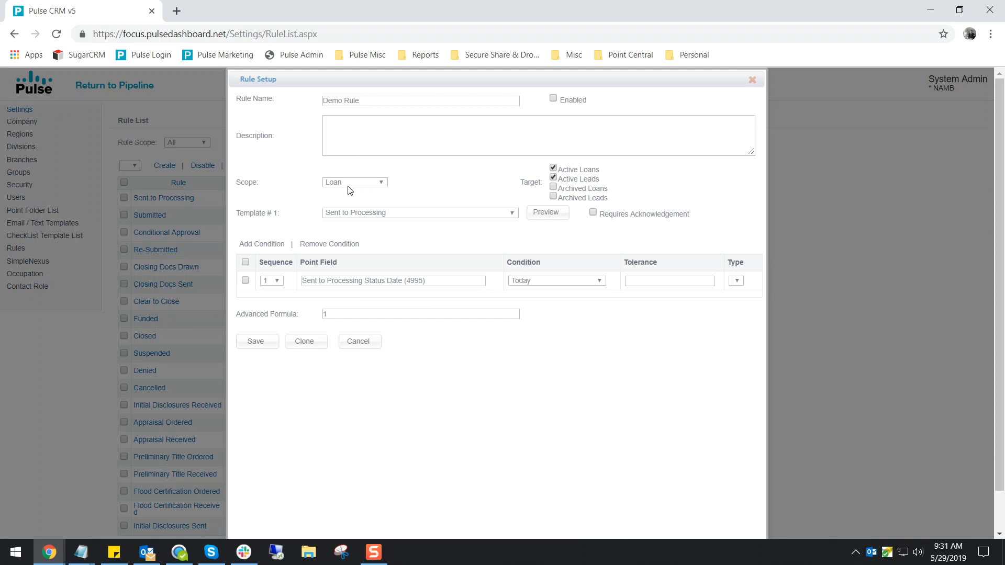
left_click(267, 345)
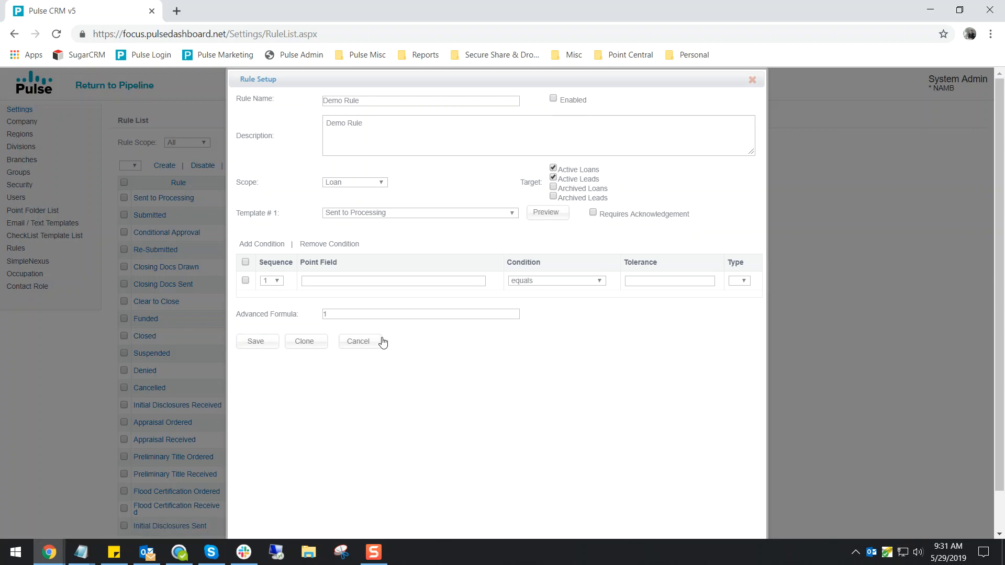
left_click(752, 81)
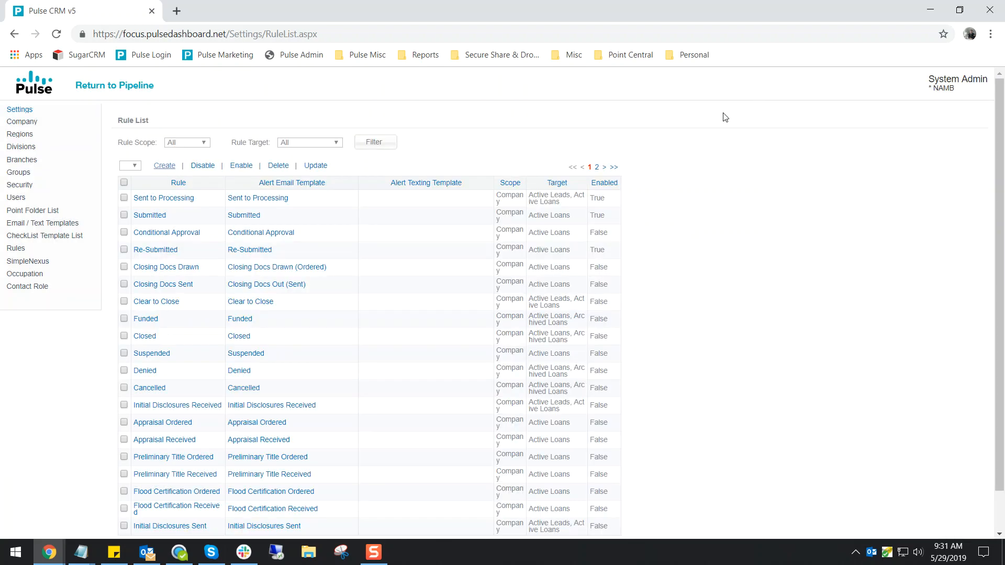
Open Demo Rule for editing from the last page of the rule list.
left_click(613, 168)
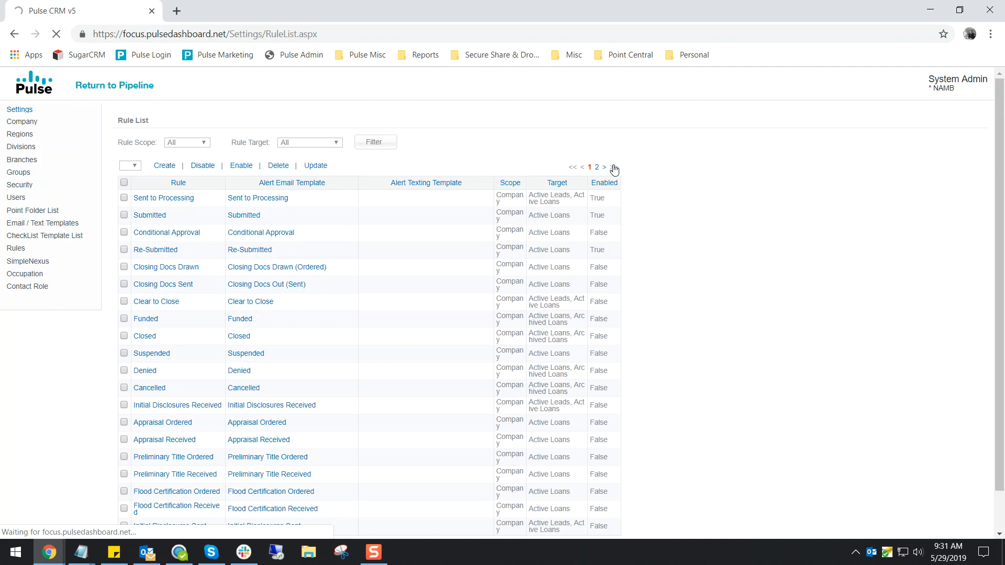
scroll(371, 323, "down", 1)
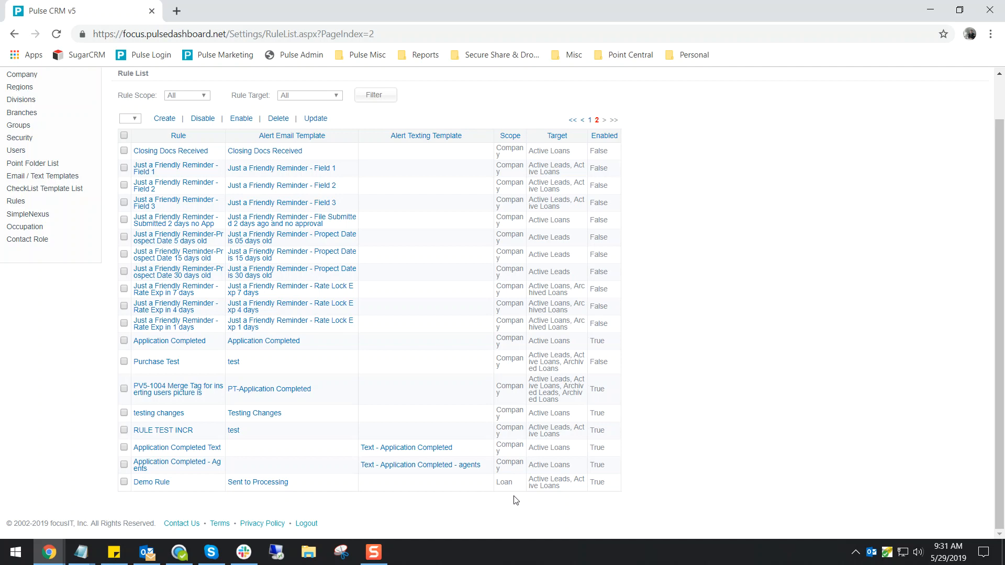
left_click(147, 482)
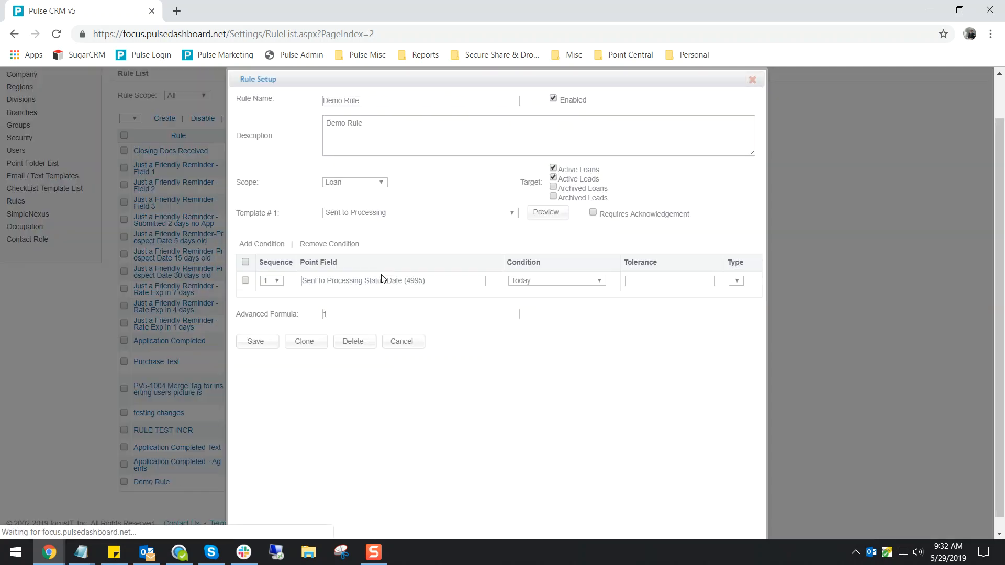
Disable Demo Rule, set its scope to Company, save it and return to the rule list.
left_click(355, 183)
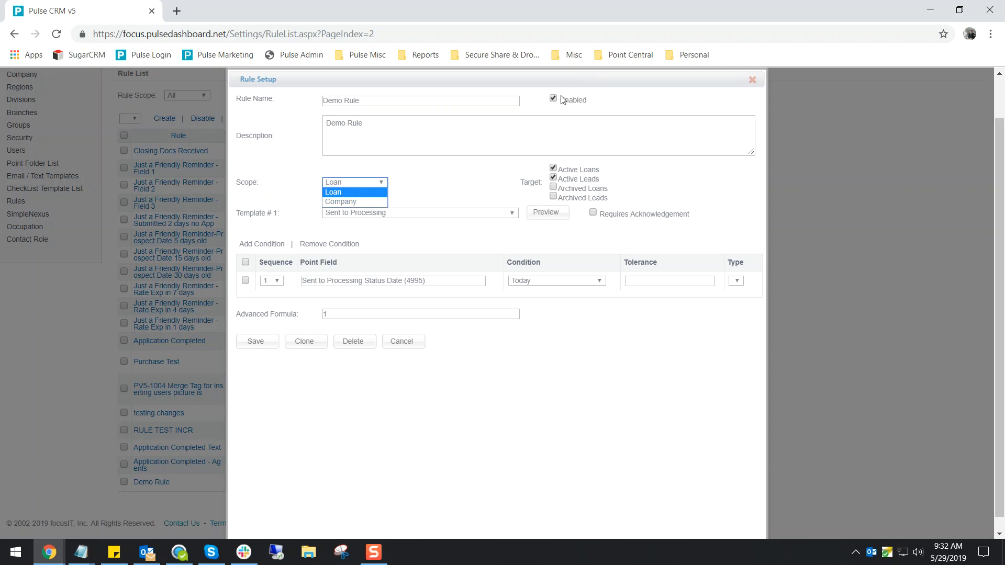
left_click(561, 98)
left_click(554, 100)
left_click(355, 182)
left_click(341, 203)
left_click(254, 343)
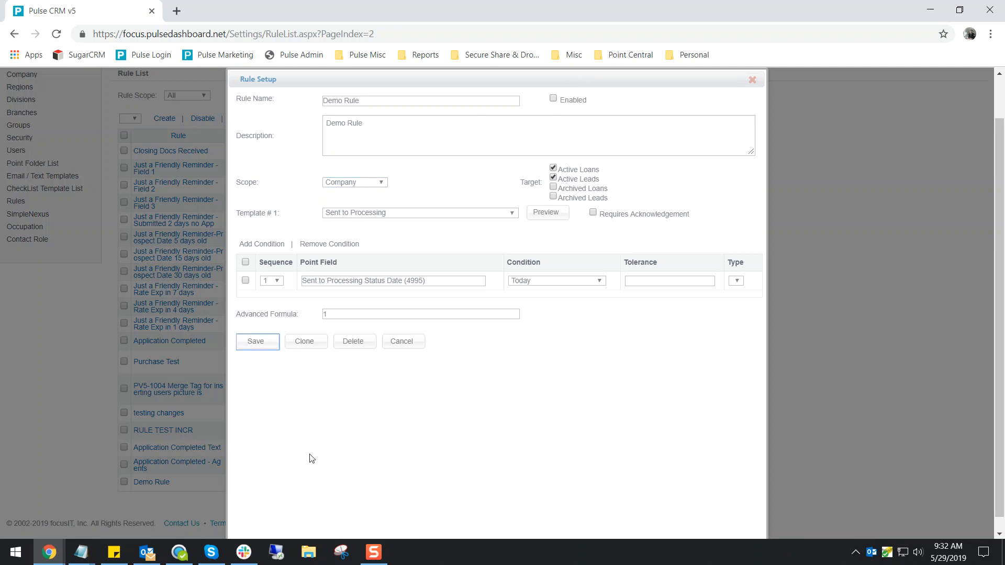
left_click(619, 111)
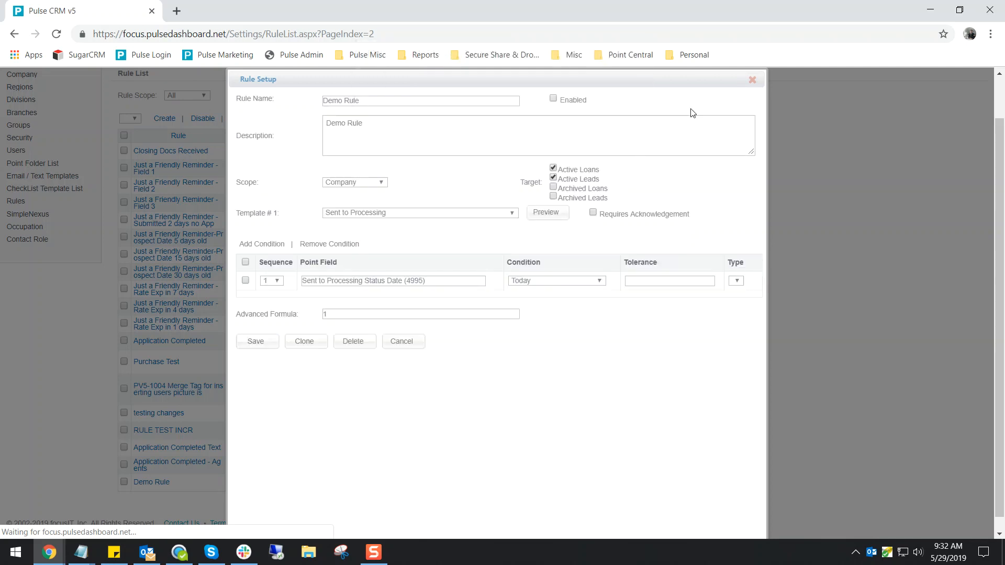
left_click(752, 80)
scroll(370, 456, "down", 2)
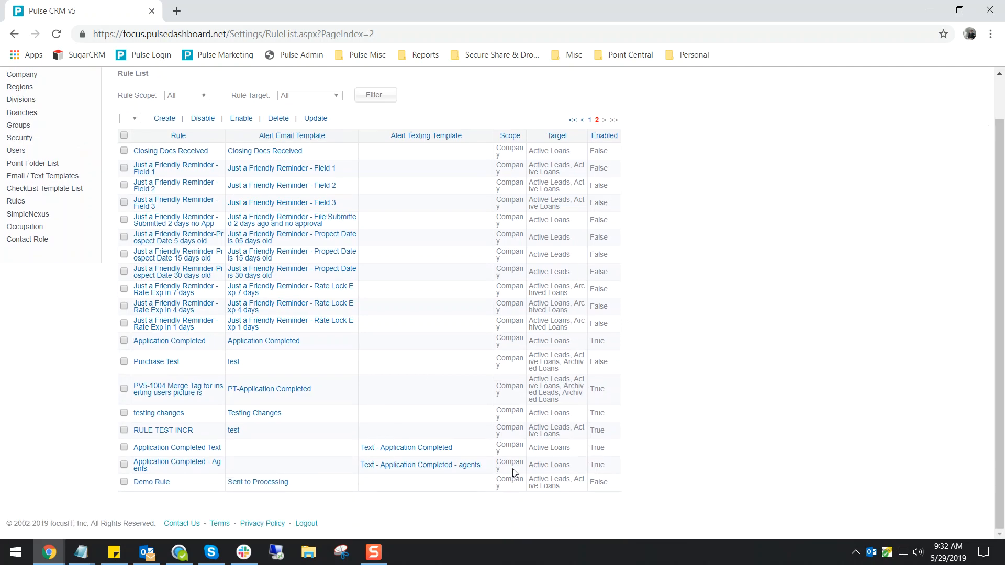